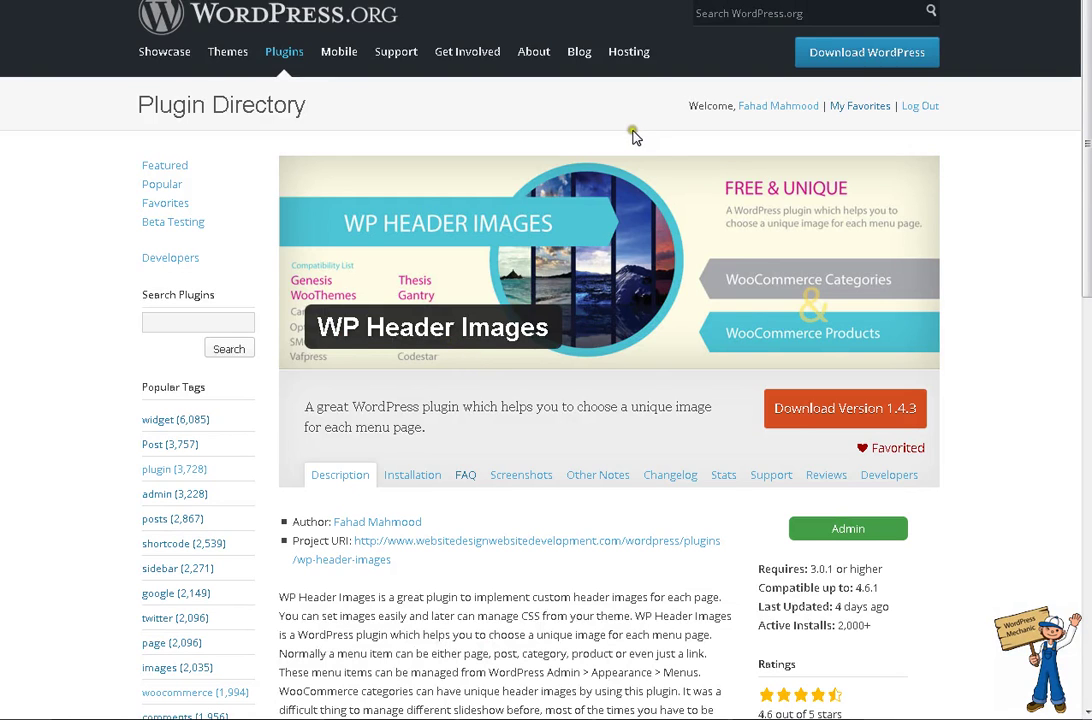
Step: Review the WP Header Images plugin description and its settings page for the Main Menu
scroll(858, 578, down, 2)
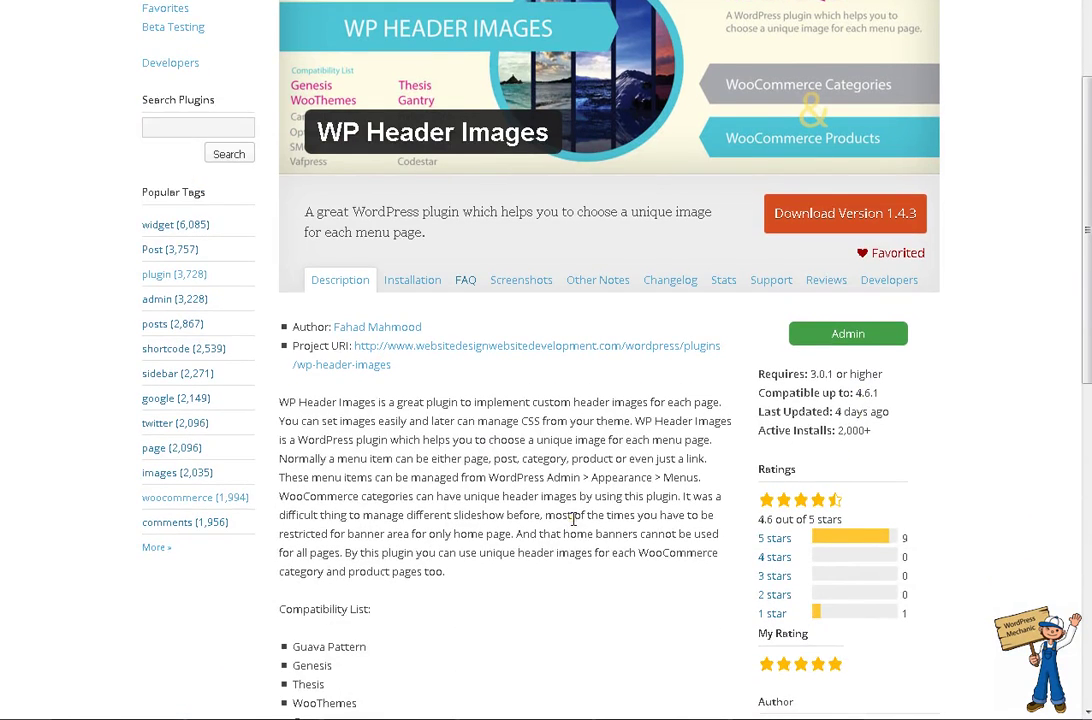
scroll(575, 520, up, 2)
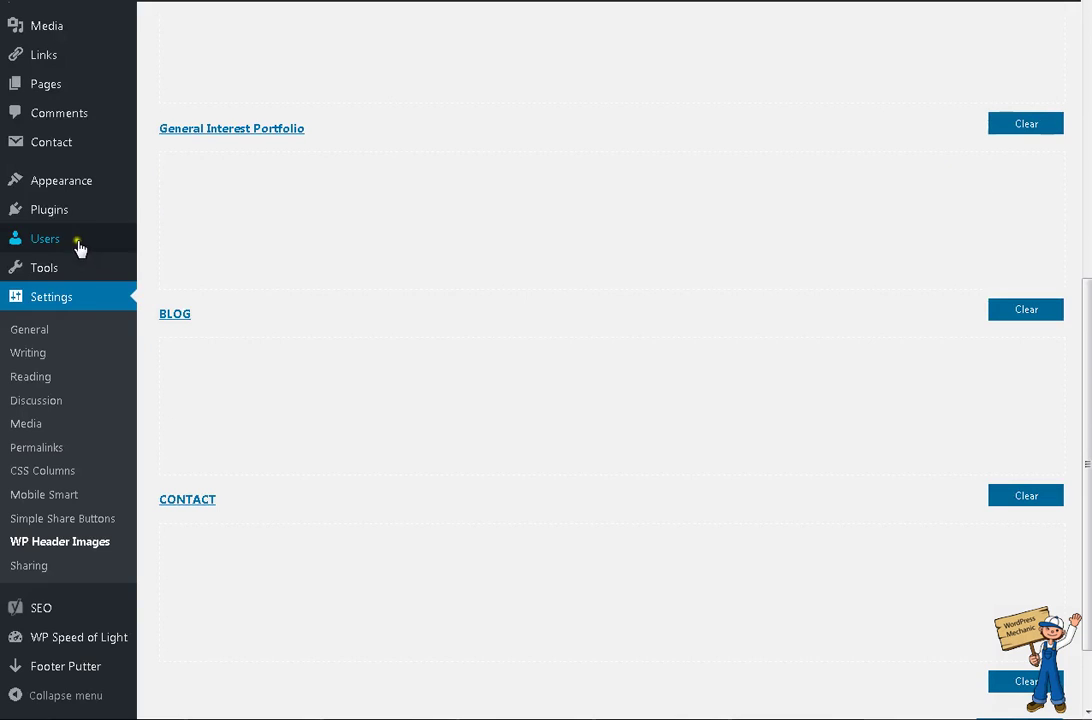
mouse_move(72, 212)
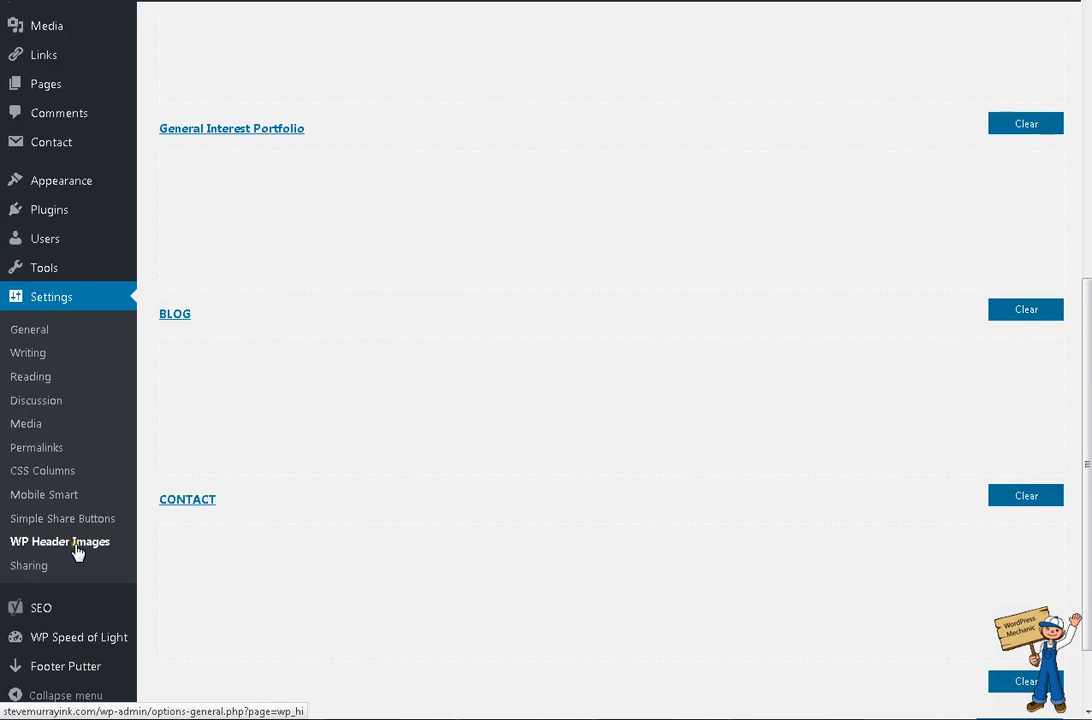
scroll(77, 552, up, 5)
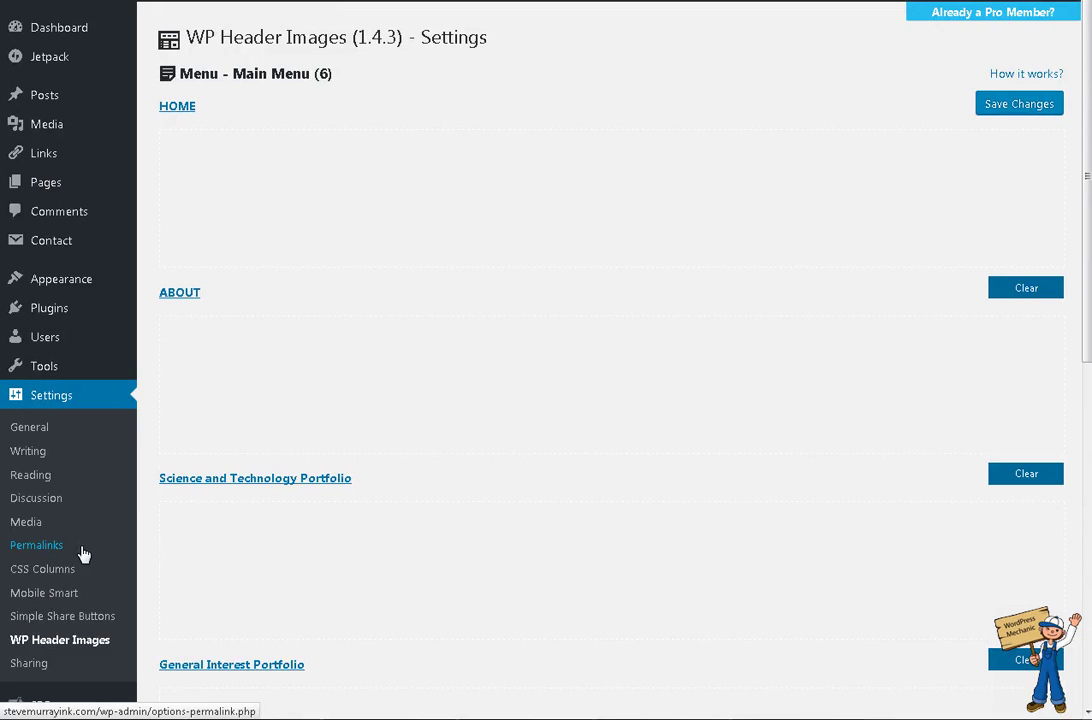
click(308, 76)
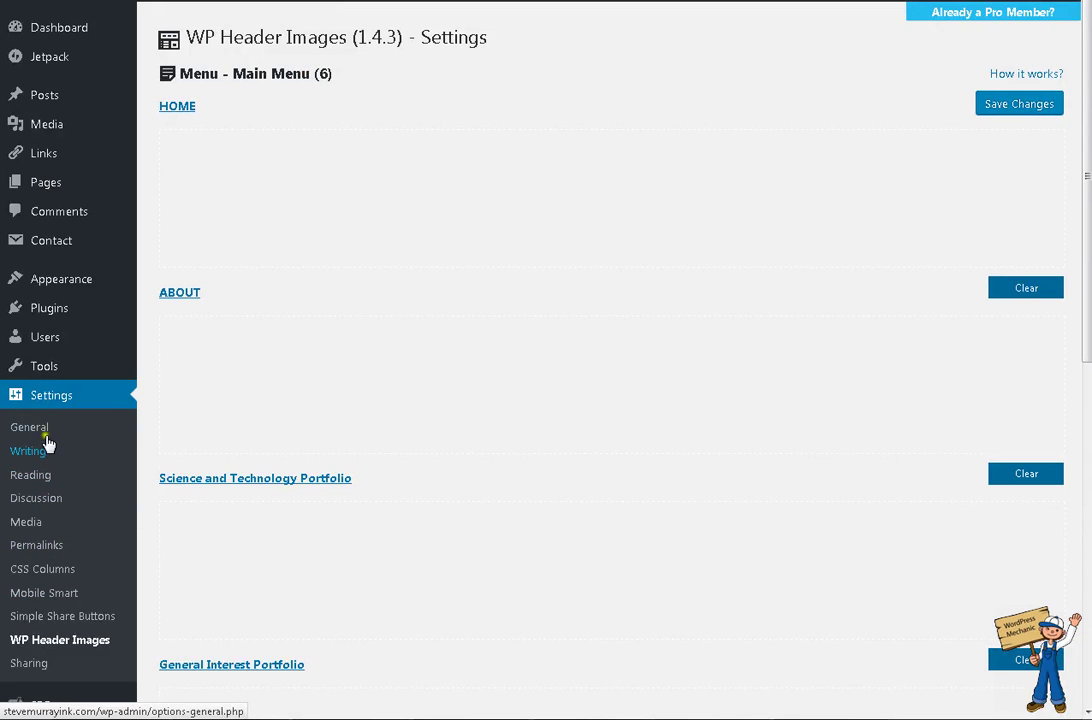
Step: Open the site's Menus page and review the items in the Main Menu structure
mouse_move(87, 283)
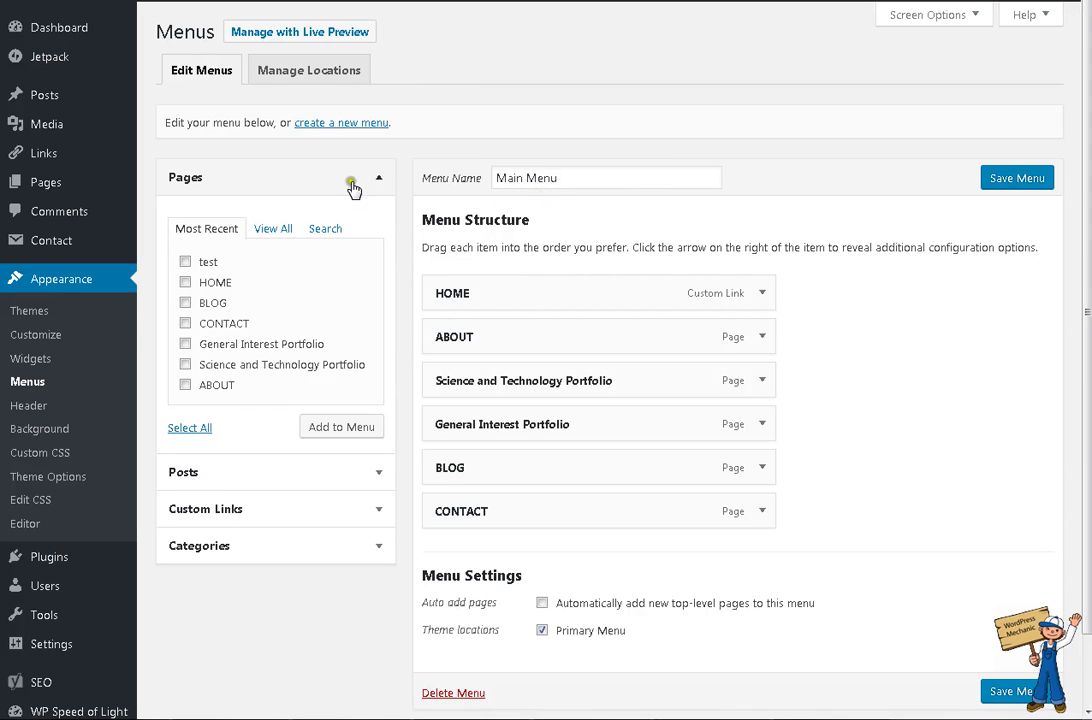
click(330, 241)
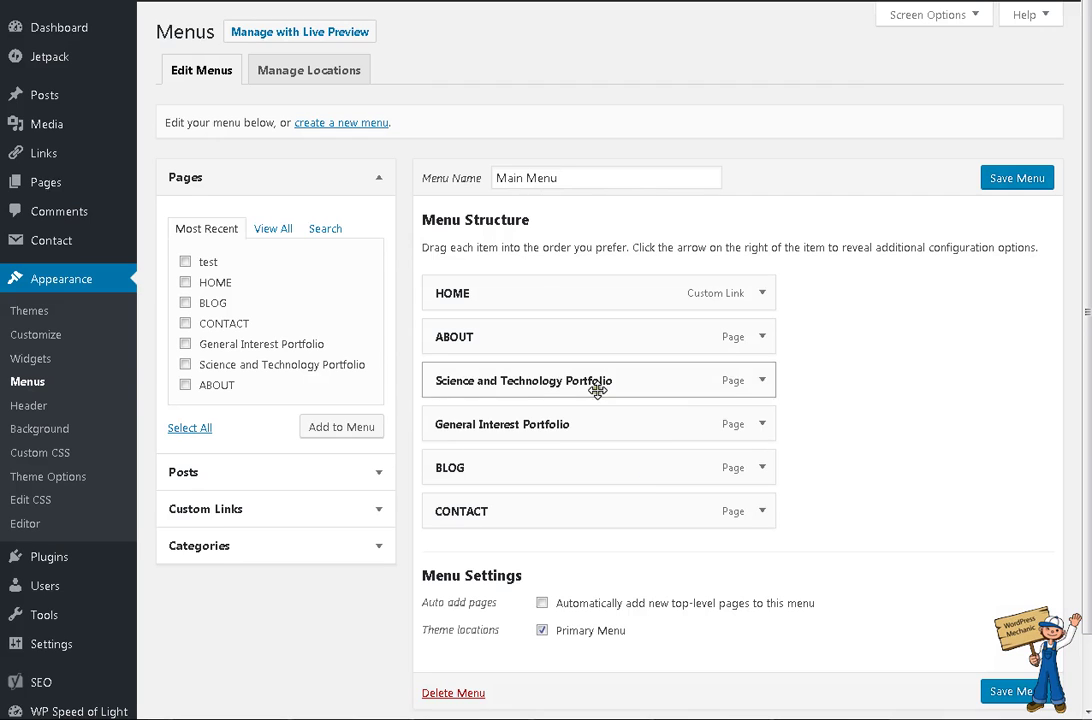
click(537, 408)
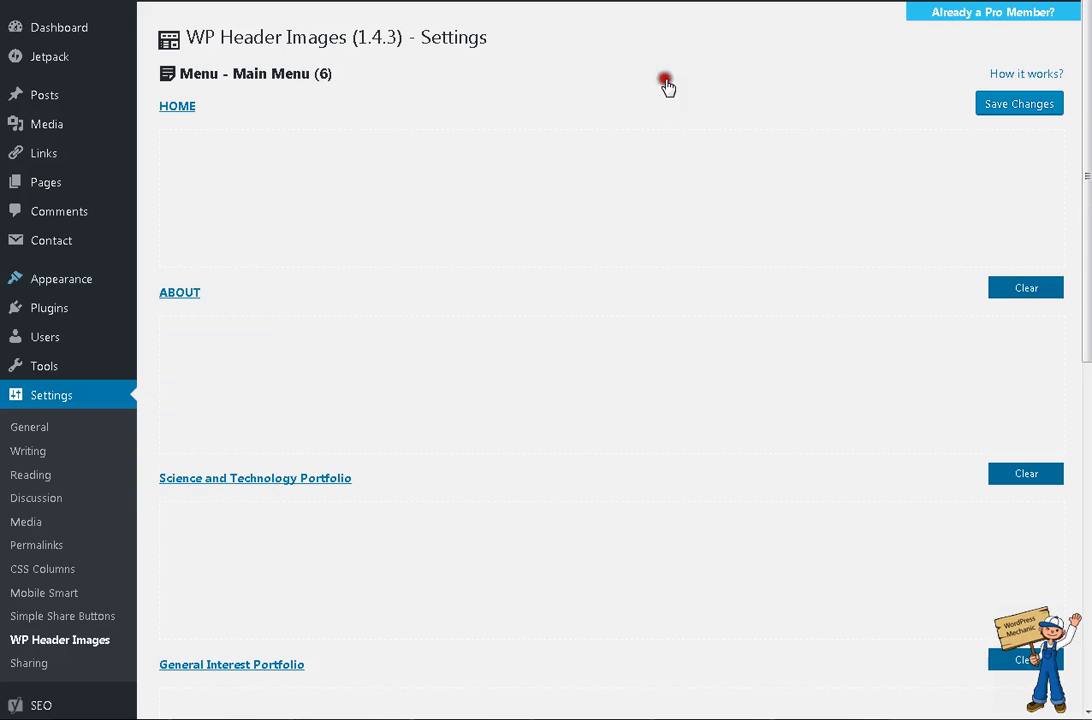
Step: Look over the header image areas for each Main Menu item in the WP Header Images settings
scroll(429, 497, down, 6)
scroll(429, 505, down, 2)
scroll(420, 529, up, 5)
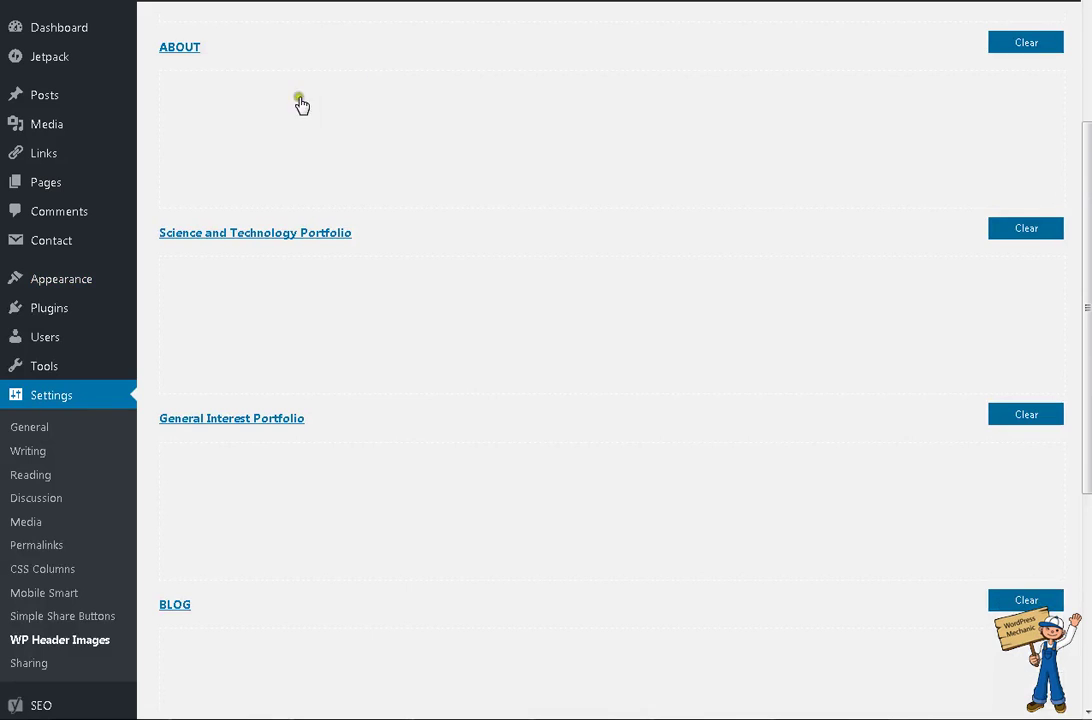
scroll(300, 104, up, 3)
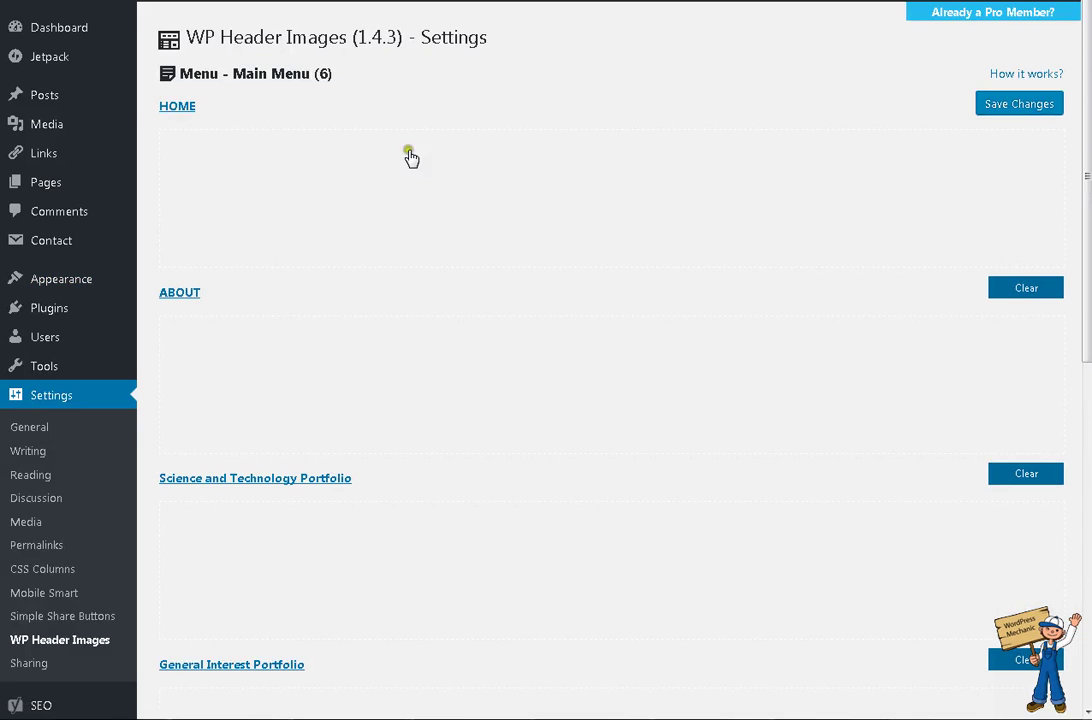
Step: View the media library for HOME's header image, close it without choosing, and check the remaining menu item areas
click(598, 188)
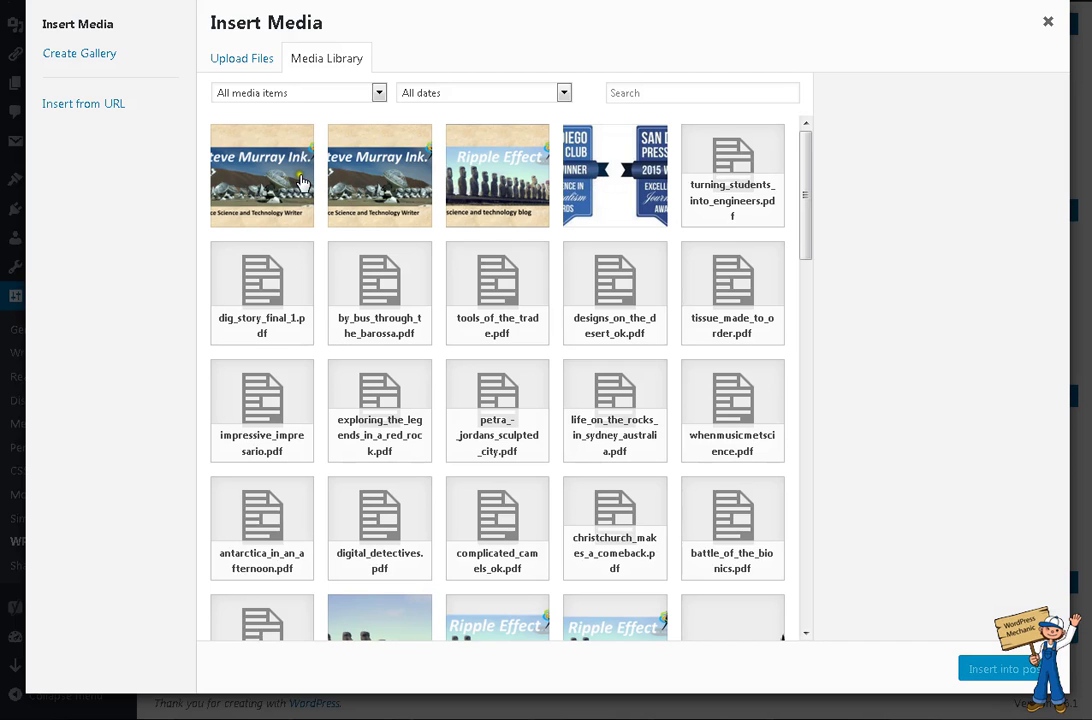
click(1066, 26)
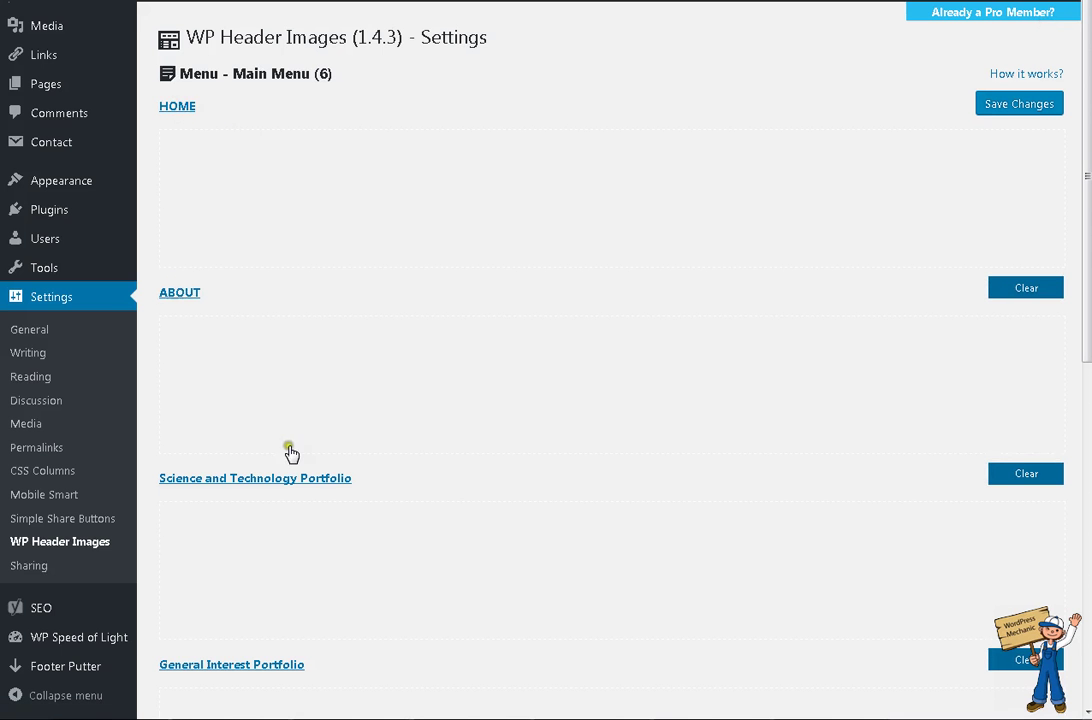
scroll(270, 400, down, 3)
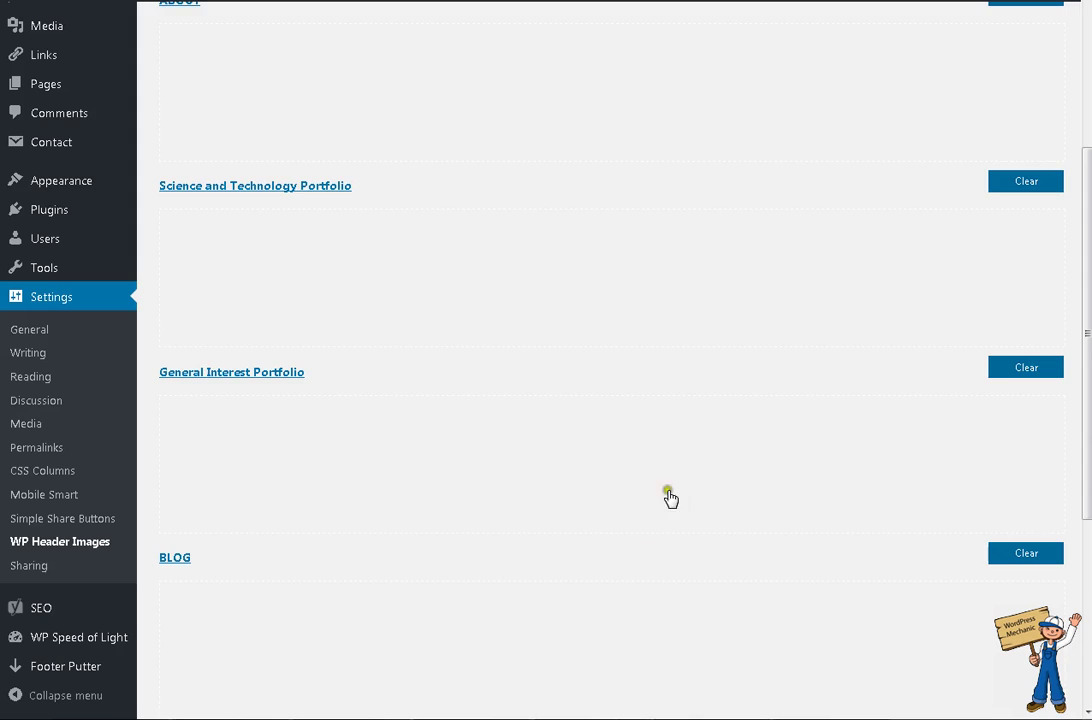
scroll(457, 494, down, 3)
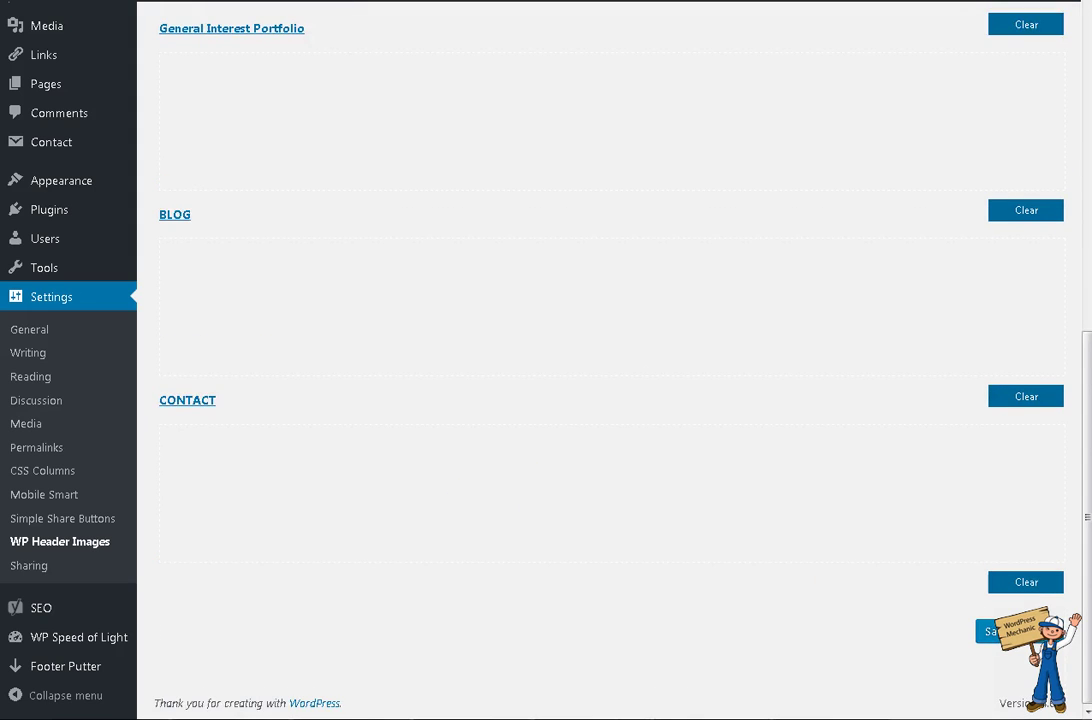
scroll(849, 525, up, 6)
Step: Show the plugin's how-it-works instructions and copy the [WP_HEADER_IMAGES] shortcode from the second snippet
click(1026, 75)
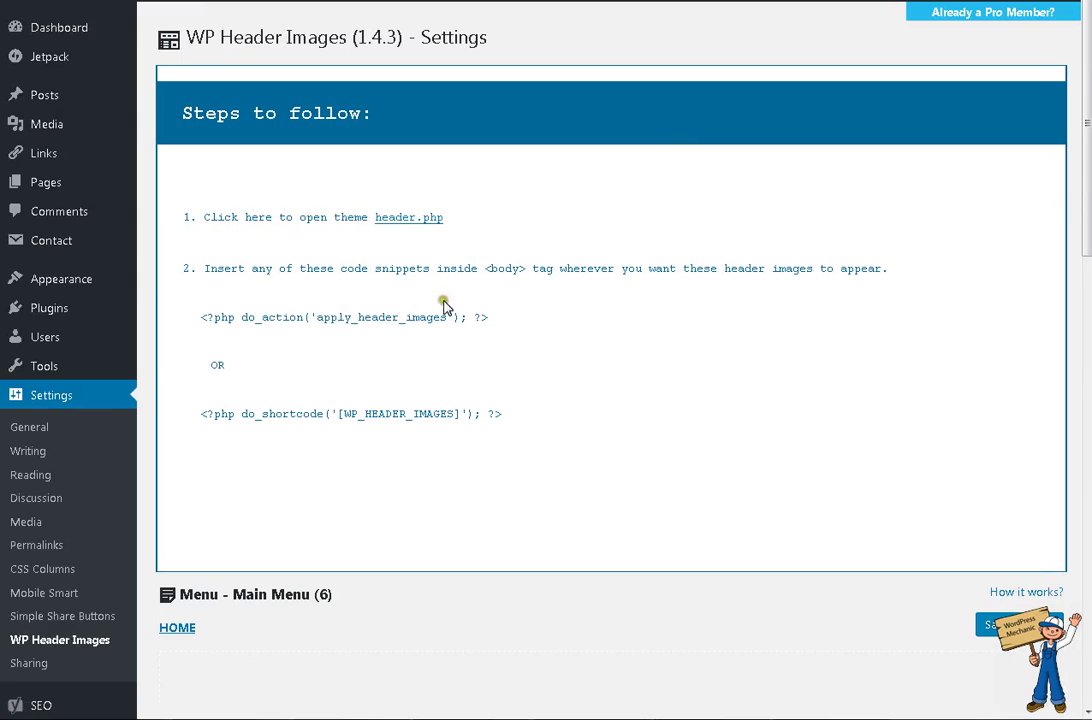
drag(201, 317, 488, 330)
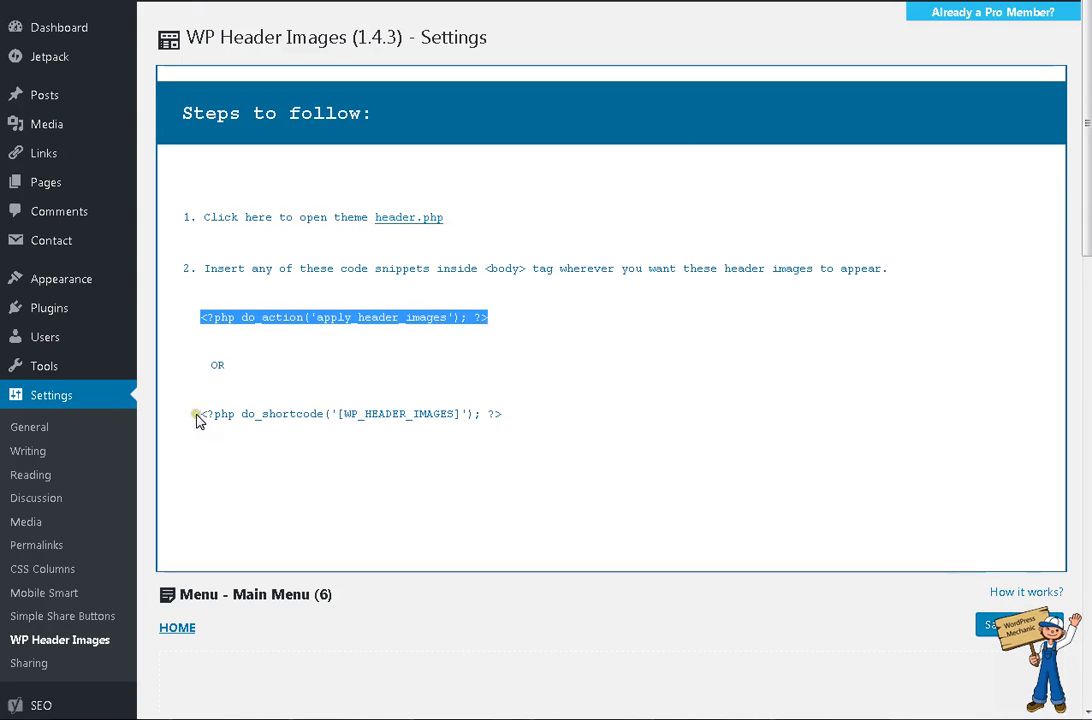
drag(200, 416, 508, 432)
click(508, 431)
drag(339, 414, 463, 424)
key(ctrl+c)
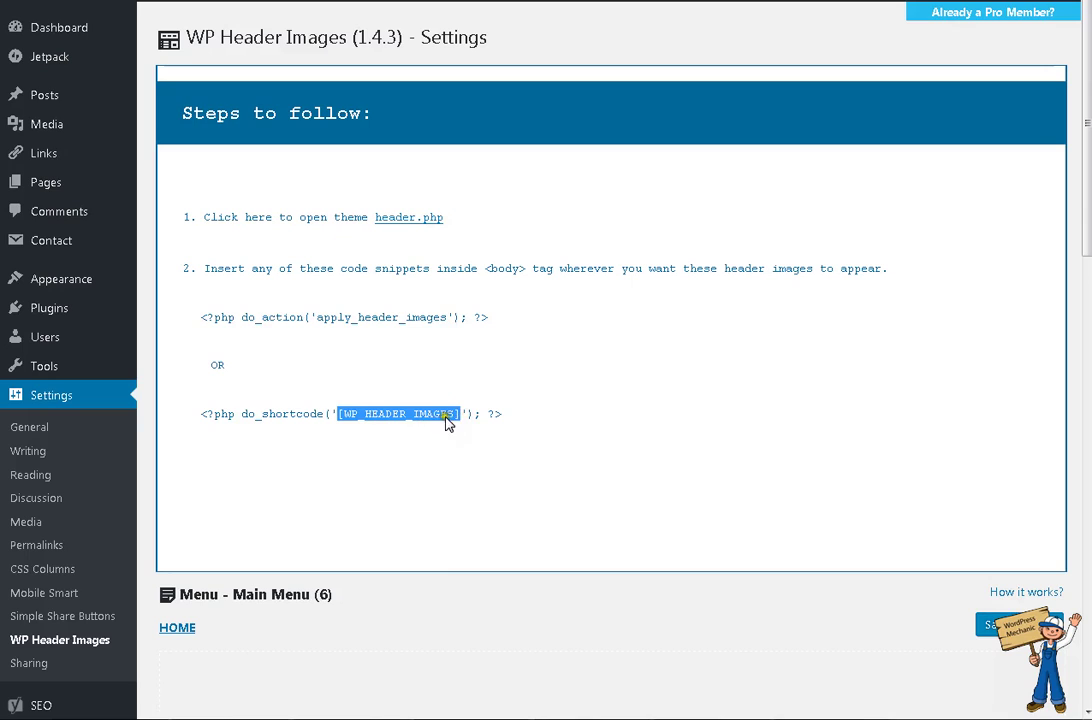
Step: Start a new post and paste the [WP_HEADER_IMAGES] shortcode into its content in Text mode
mouse_move(60, 101)
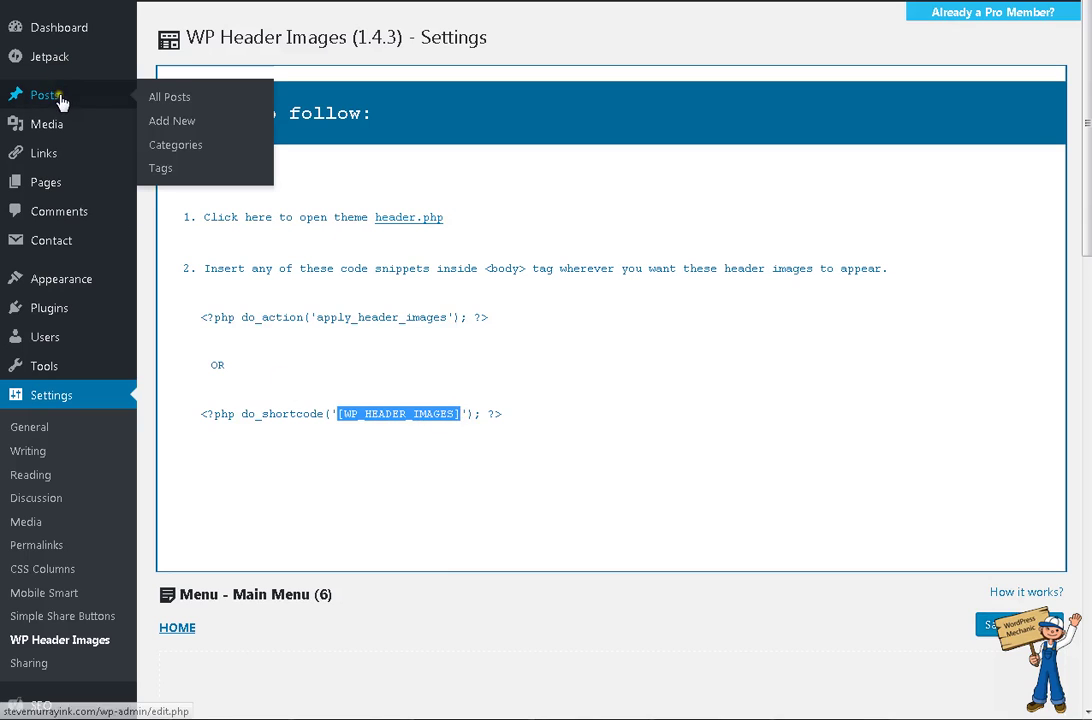
click(174, 124)
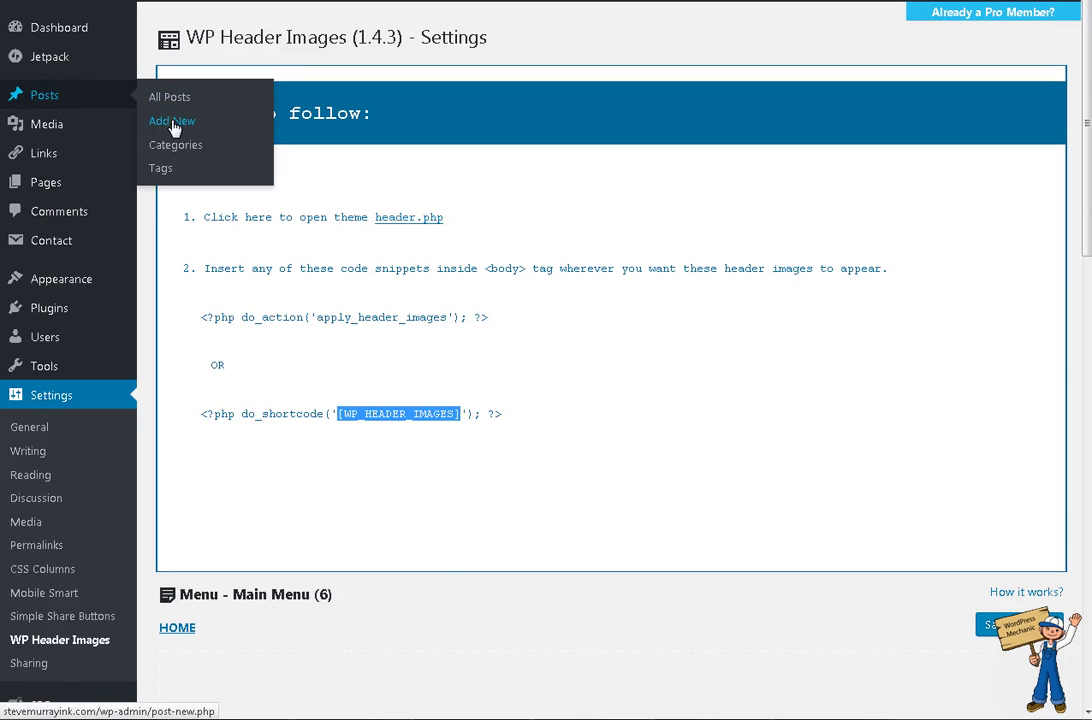
mouse_move(75, 183)
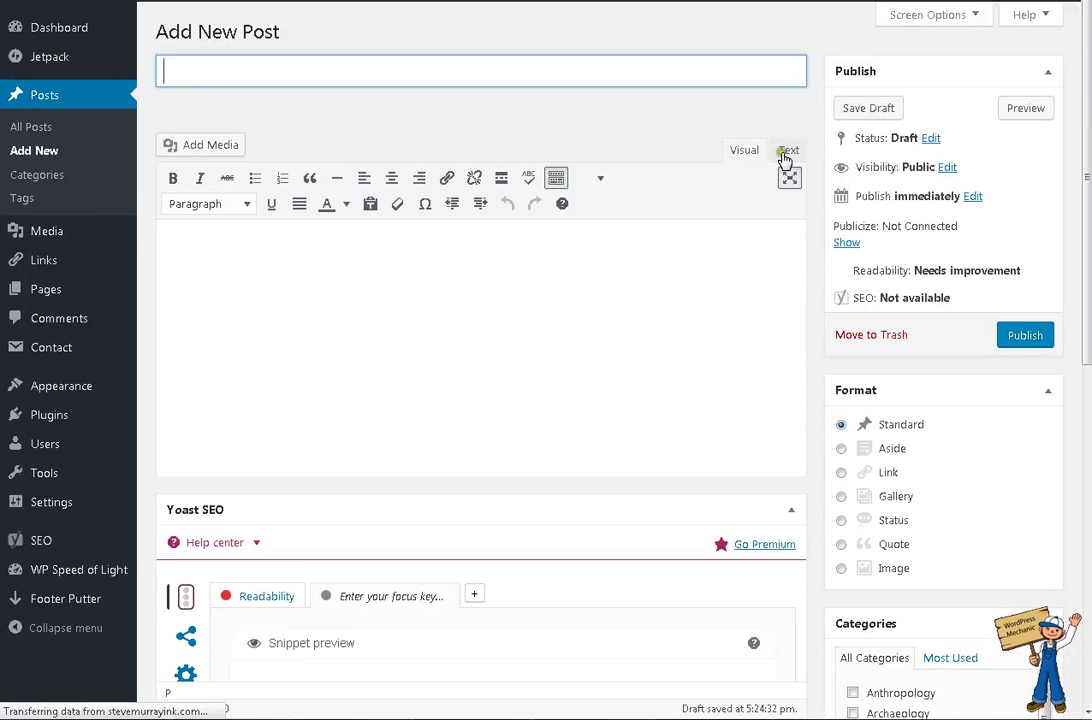
click(789, 150)
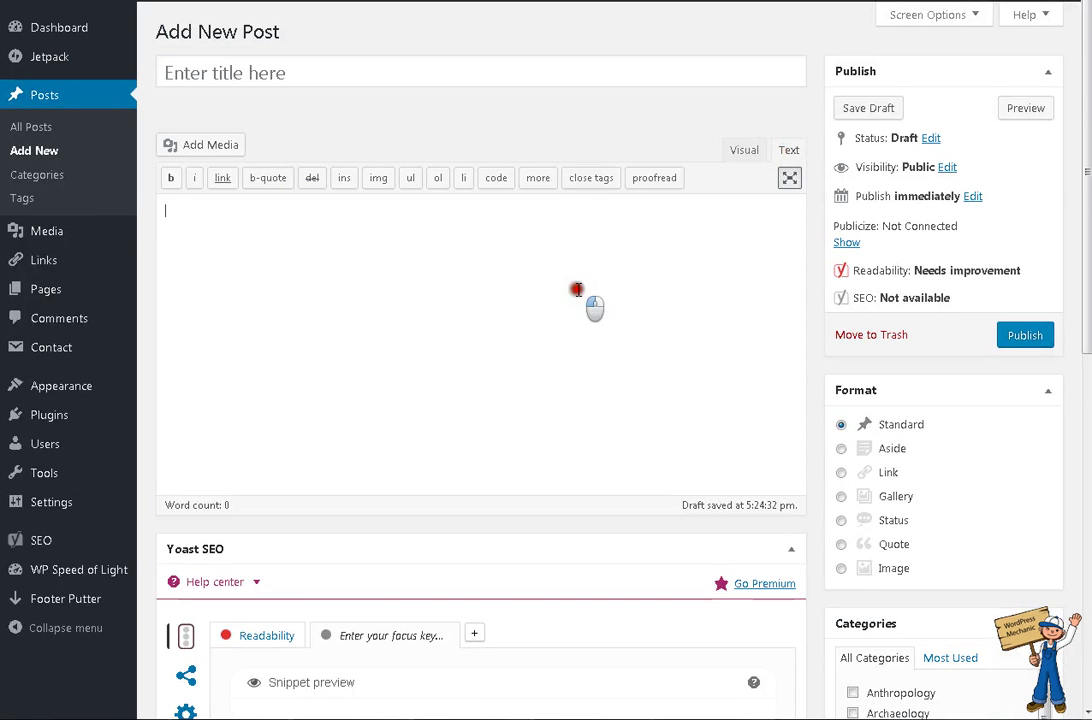
key(ctrl+v)
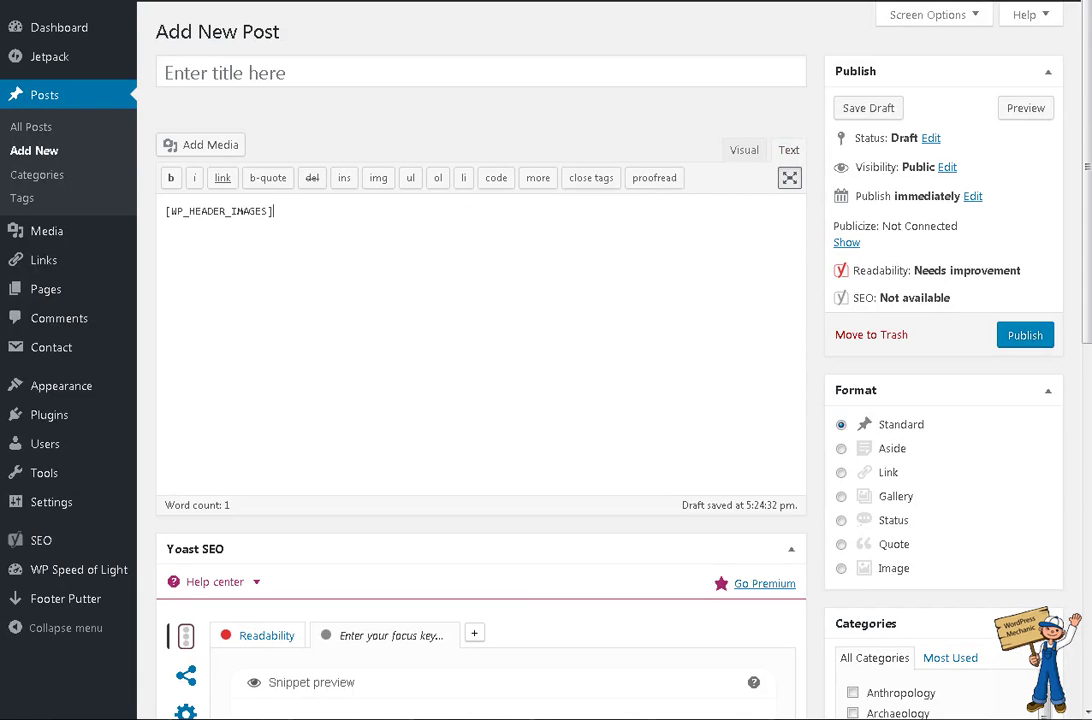
Step: Paste the shortcode again in the post's Text mode, and go back to the plugin instructions without saving
key(F5)
click(653, 277)
click(560, 285)
click(786, 149)
click(648, 255)
key(ctrl+v)
key(alt+Left)
click(676, 282)
key(alt+Left)
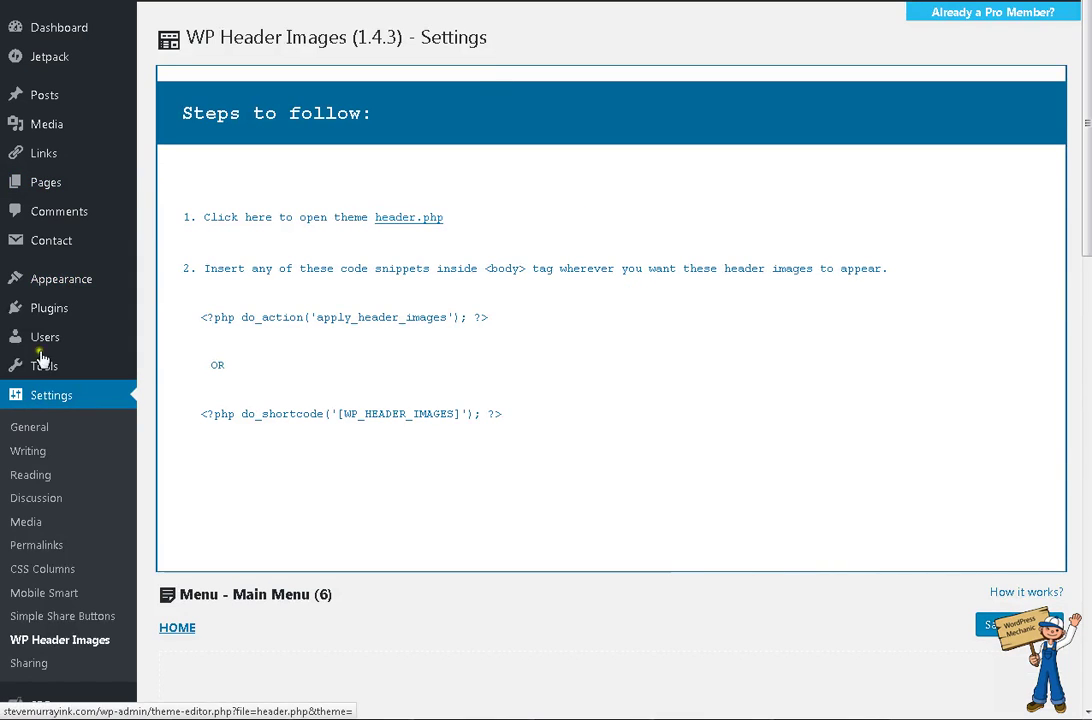
Step: Open the theme editor with the SMI2 theme's header.php template
mouse_move(80, 289)
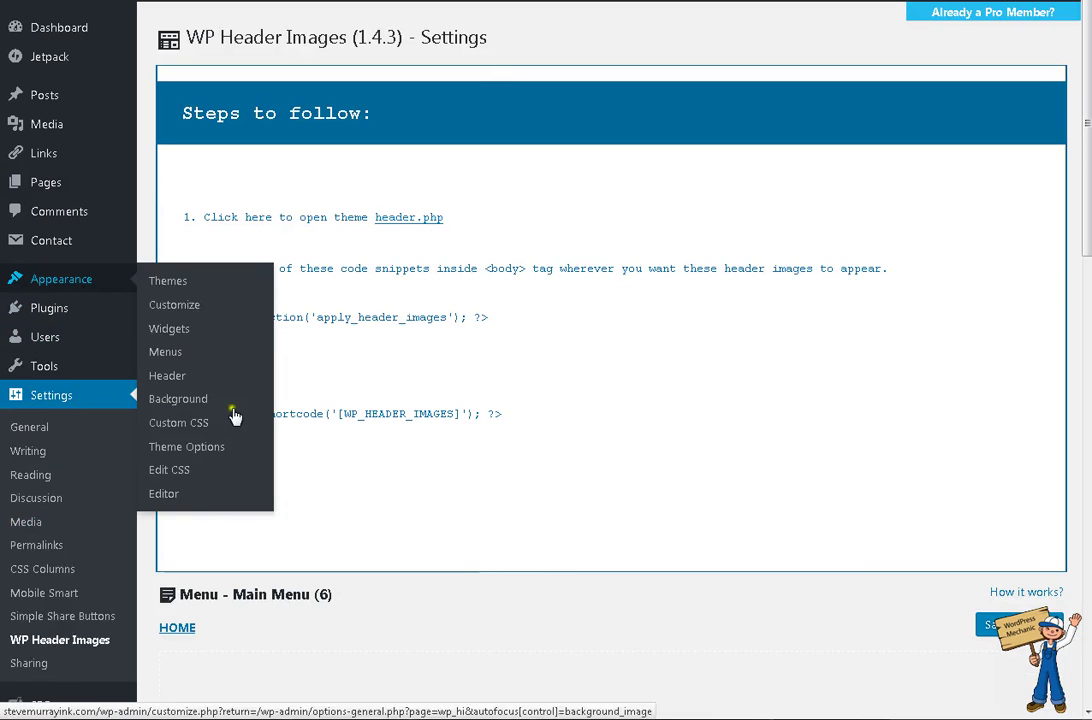
click(181, 504)
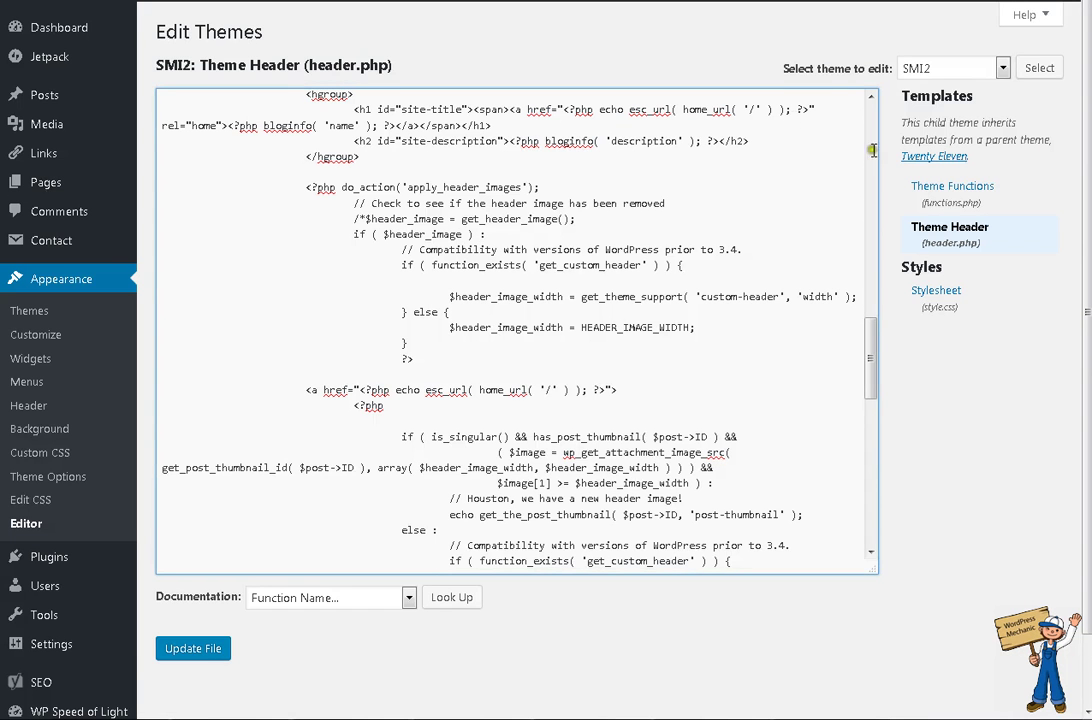
click(948, 68)
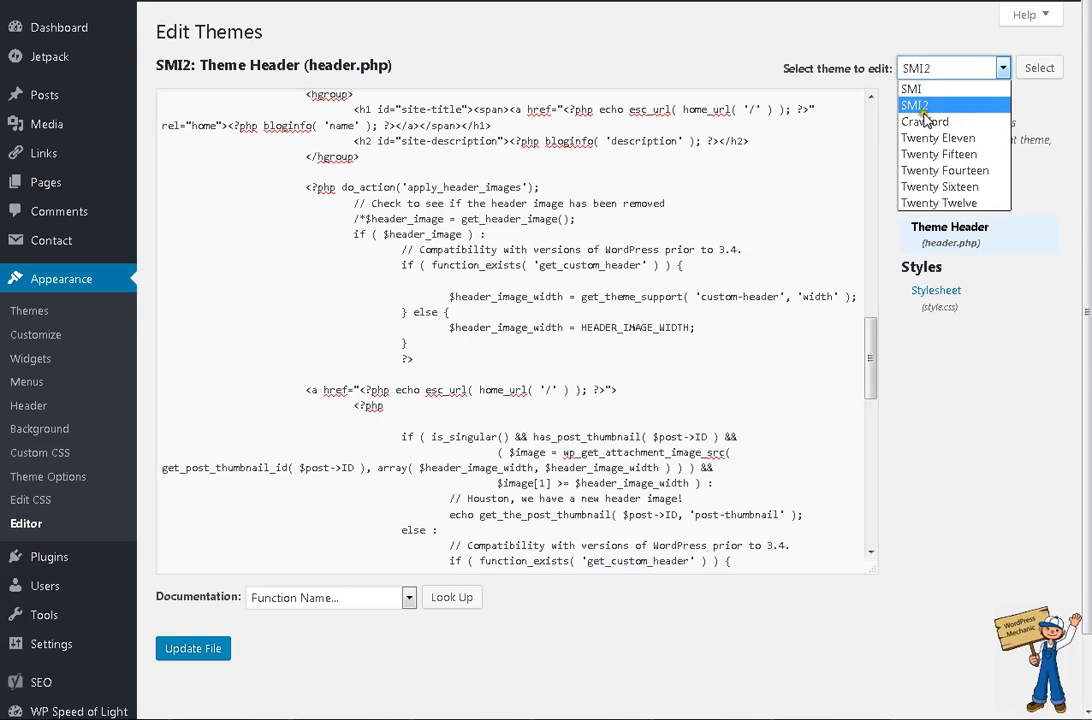
click(923, 108)
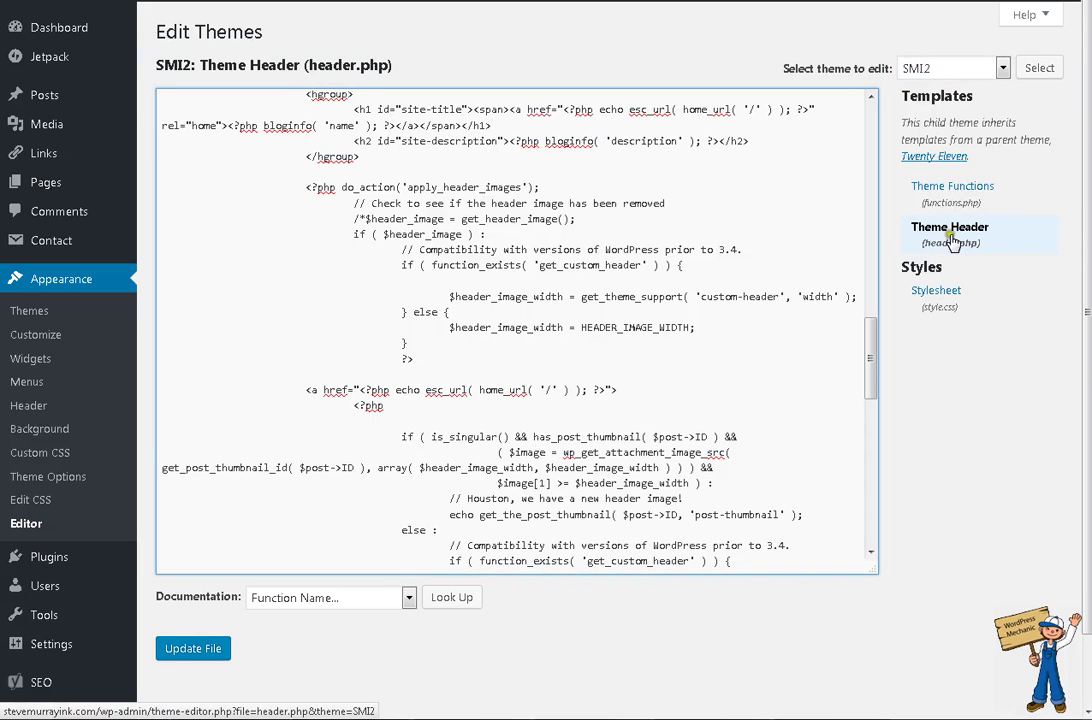
Step: Examine the do_action('apply_header_images') call in header.php and its position relative to the body tag and hgroup block
scroll(775, 236, up, 5)
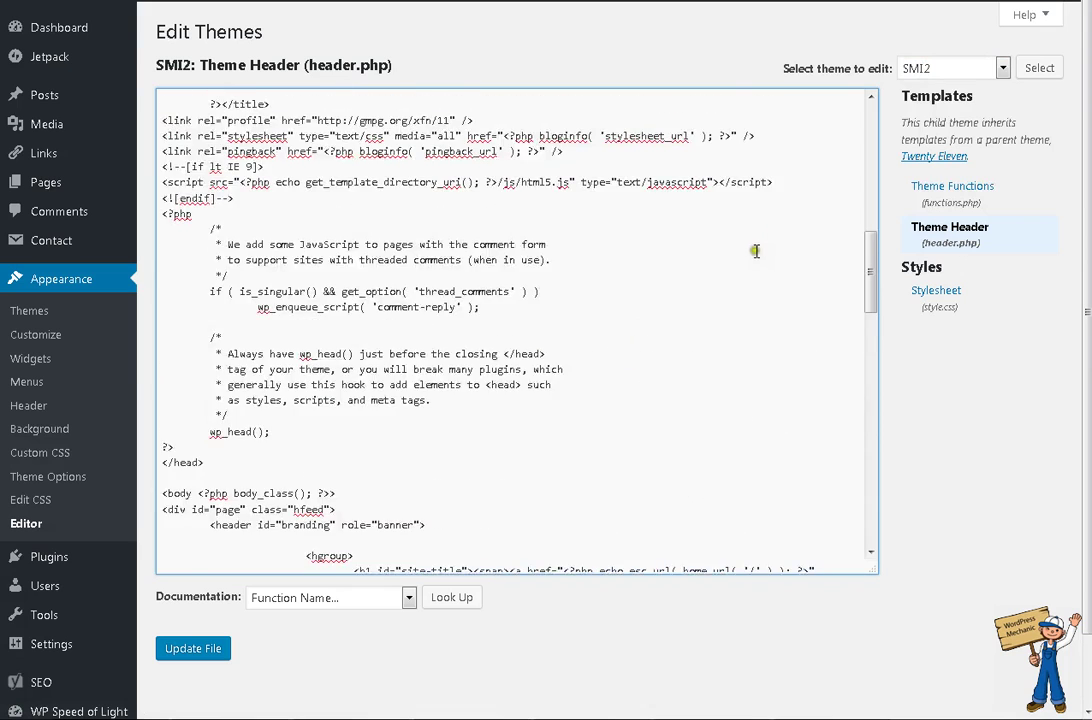
drag(170, 377, 351, 378)
click(358, 384)
scroll(367, 393, down, 2)
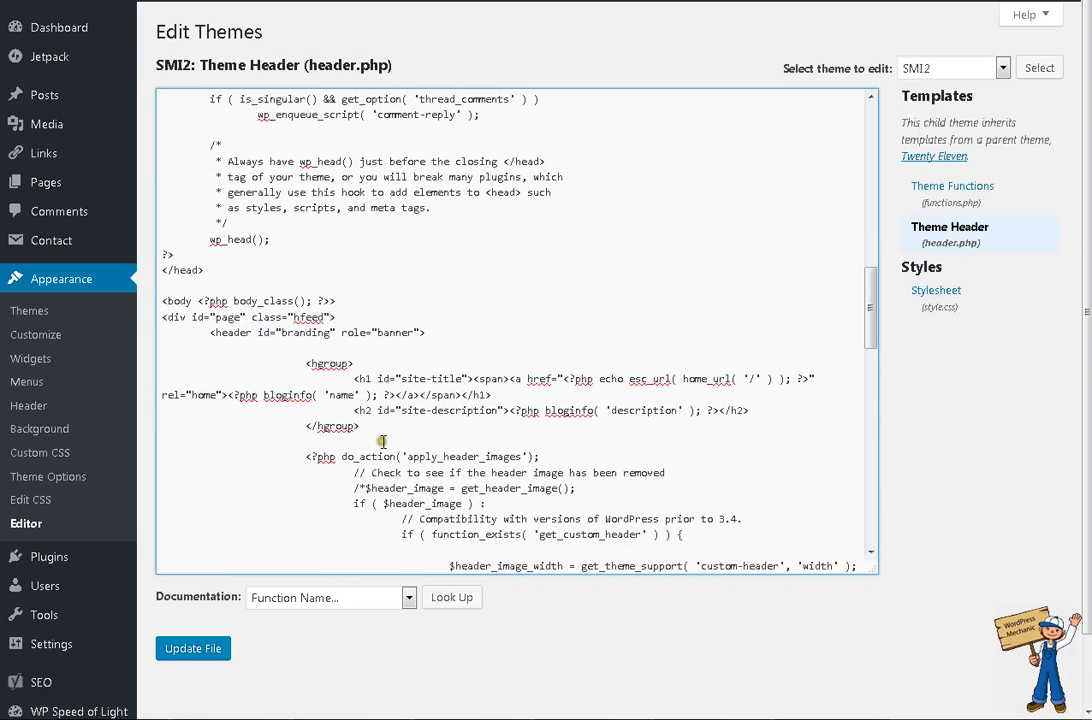
scroll(427, 462, down, 1)
drag(545, 418, 305, 417)
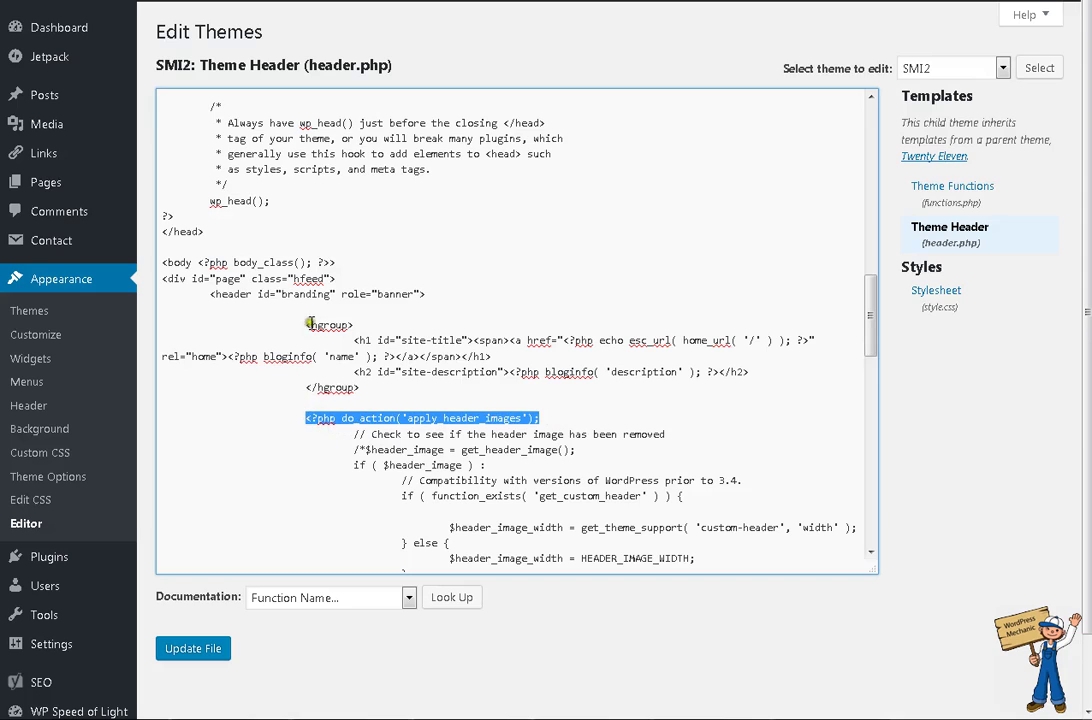
drag(383, 331, 305, 325)
drag(306, 387, 360, 387)
click(335, 420)
mouse_move(308, 420)
mouse_down()
mouse_move(546, 420)
mouse_move(309, 414)
mouse_up()
Step: Compare the plugin's do_action and do_shortcode snippets with the header image call in header.php
key(ctrl+Tab)
drag(201, 318, 466, 324)
drag(201, 414, 481, 428)
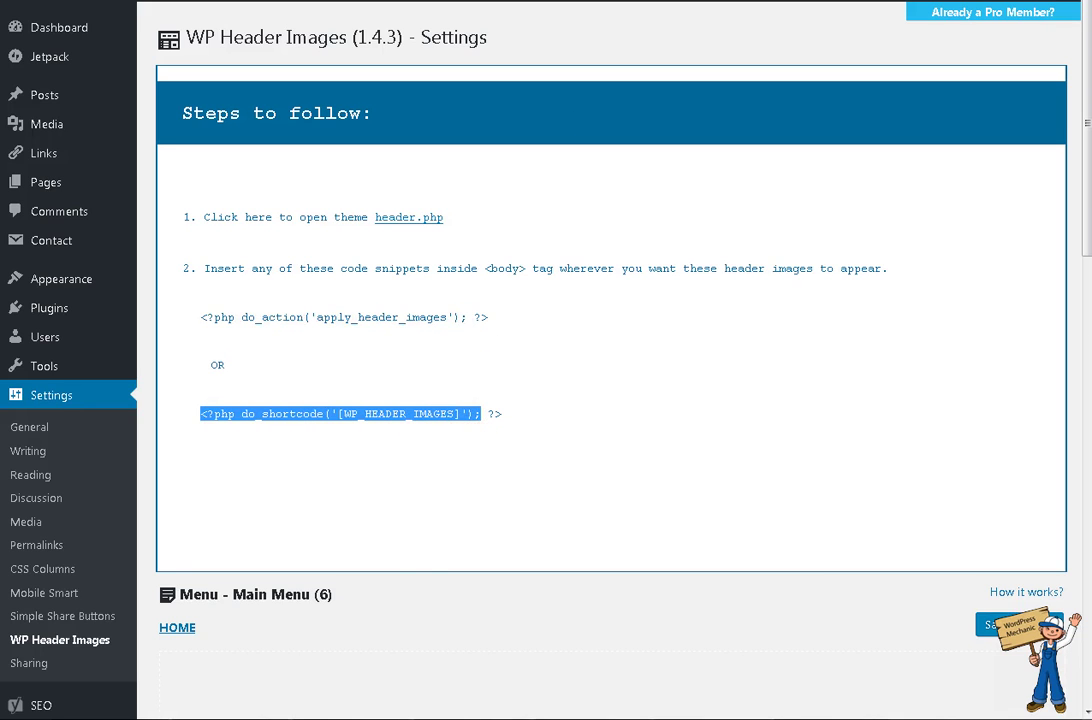
key(ctrl+Tab)
key(ctrl+Tab)
click(335, 430)
drag(308, 418, 555, 421)
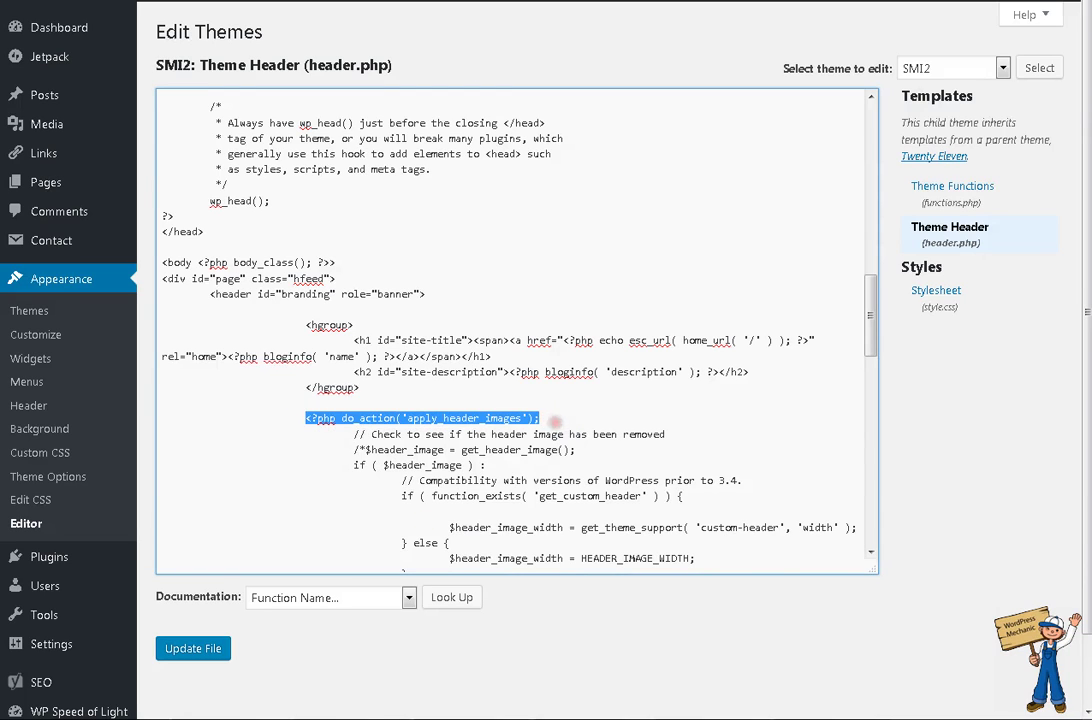
key(ctrl+Tab)
shift+click(487, 419)
drag(487, 414, 527, 421)
key(ctrl+Tab)
Step: Examine the rest of header.php, from the commented-out header image code down to the navigation block
scroll(537, 430, down, 5)
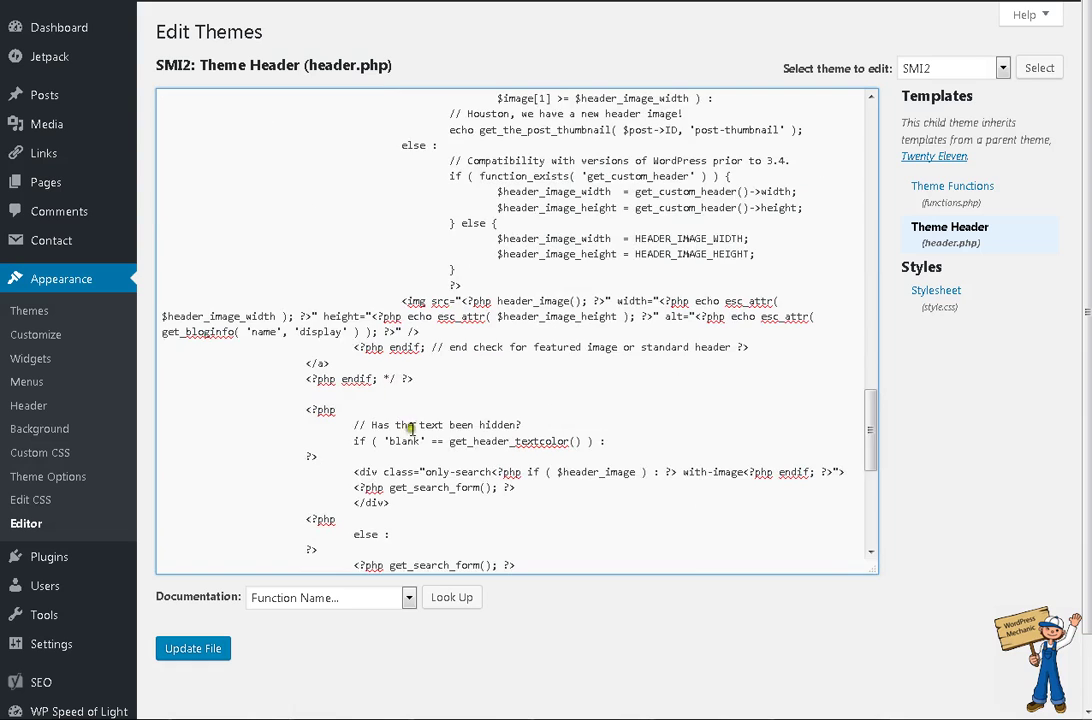
scroll(409, 428, down, 2)
scroll(446, 433, down, 2)
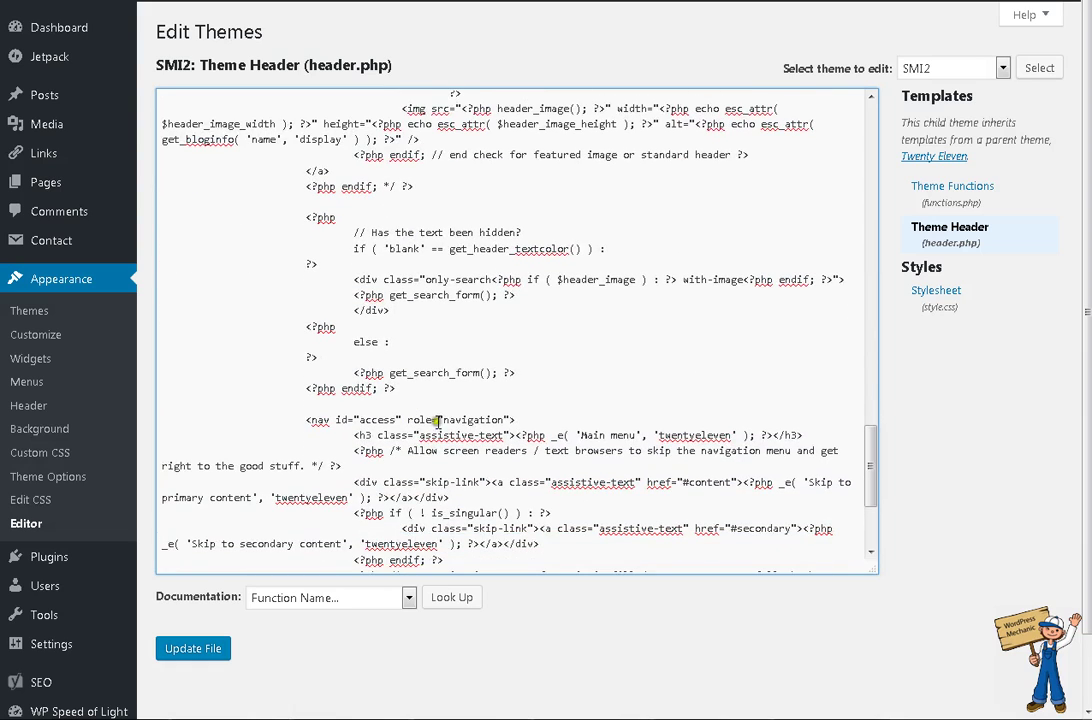
scroll(437, 447, down, 2)
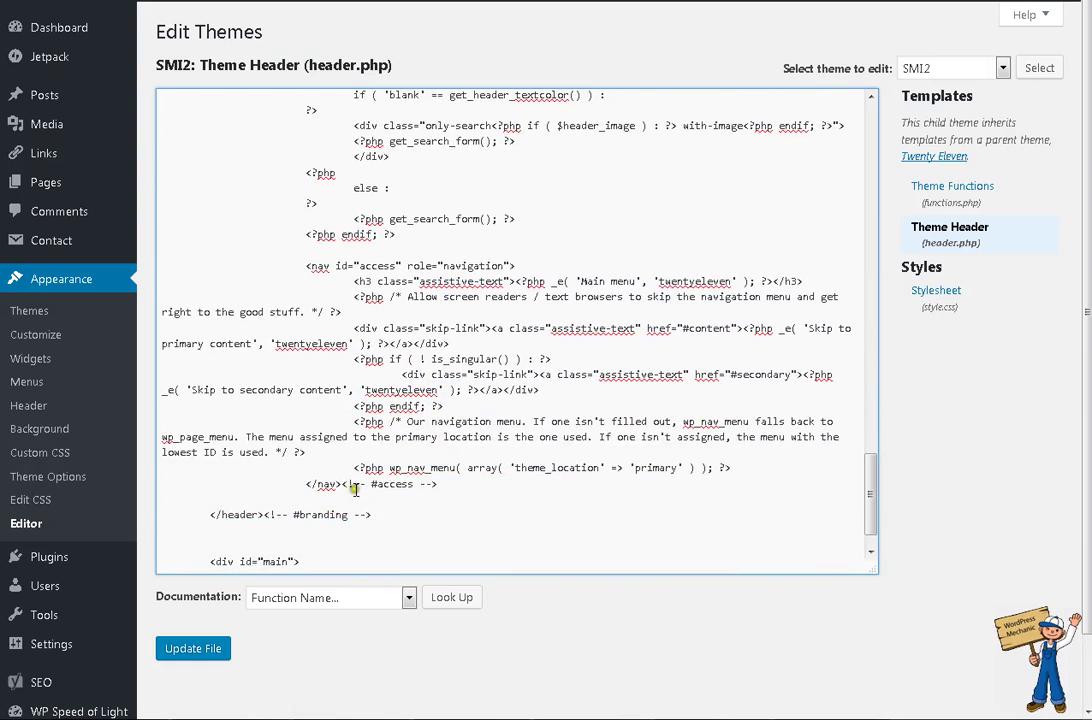
Step: Review header.php from the navigation block back up to the do_action('apply_header_images') call and the commented-out header image check
scroll(358, 470, up, 3)
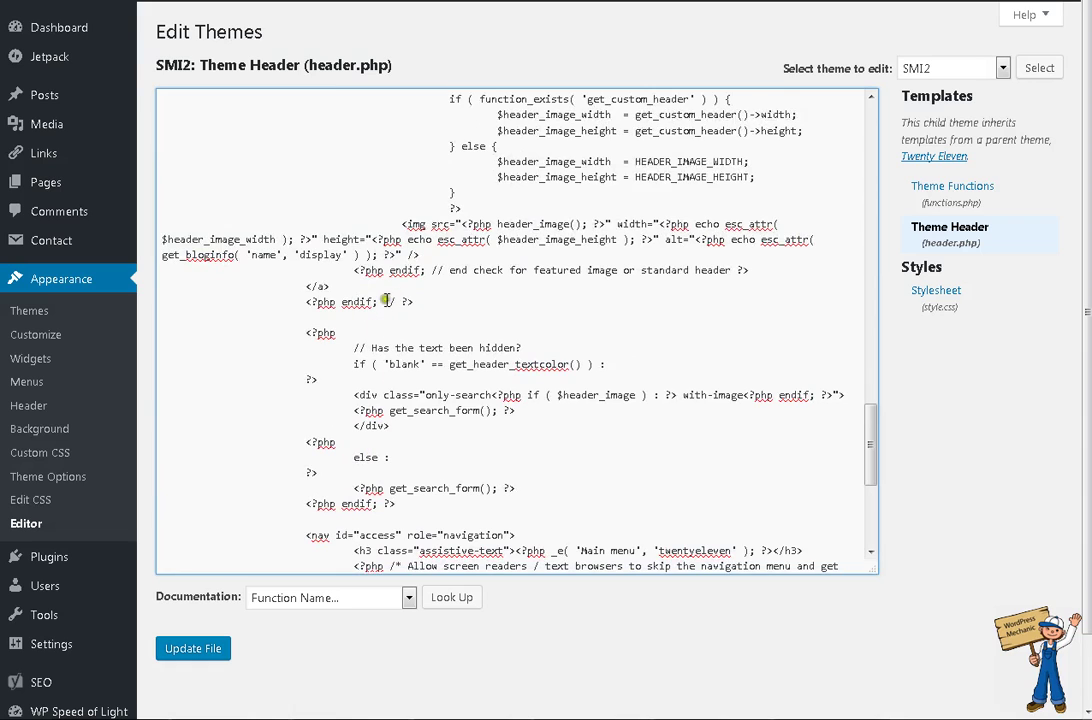
drag(384, 301, 446, 305)
scroll(421, 371, up, 5)
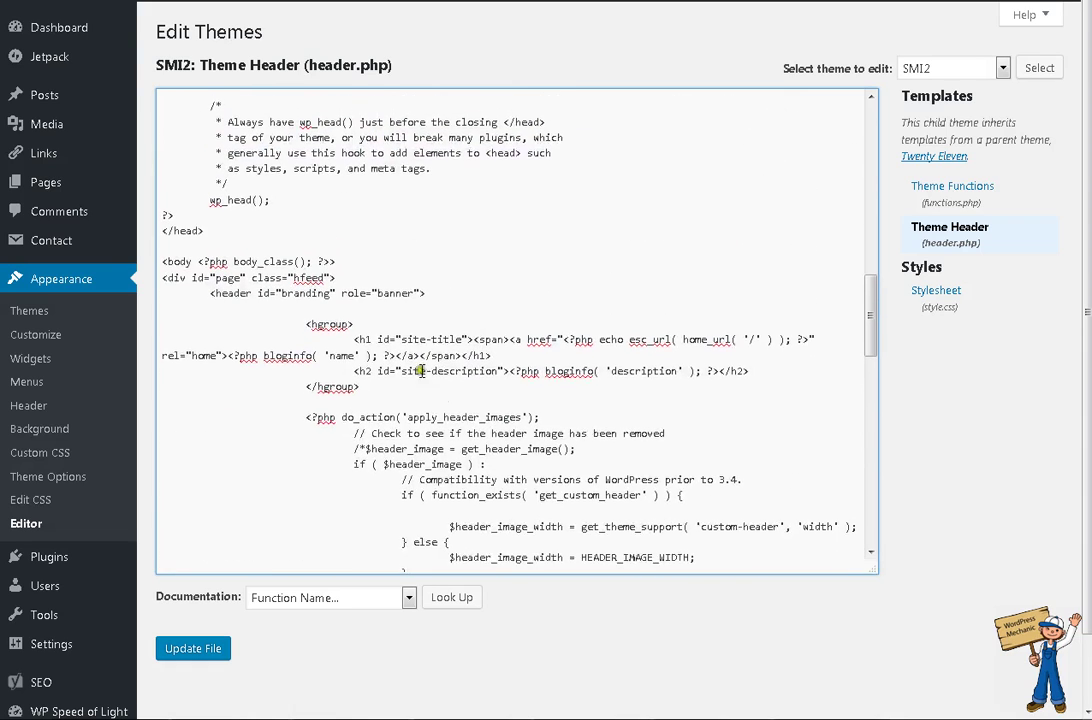
drag(335, 433, 531, 431)
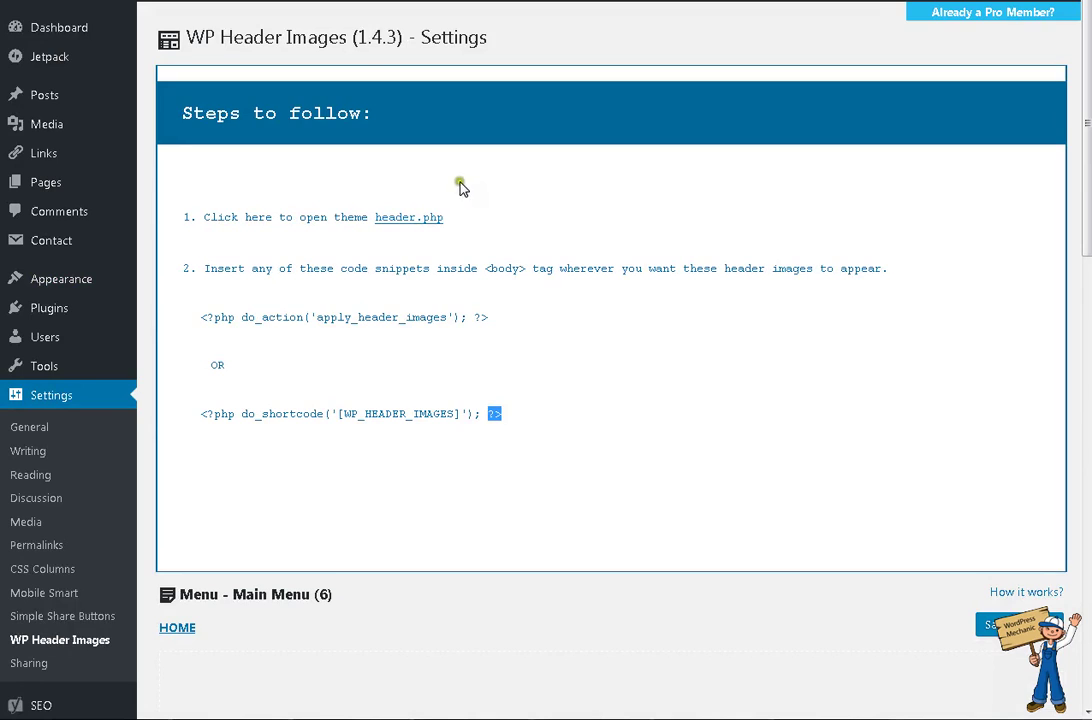
Step: Examine the header image areas for the Main Menu items, such as HOME and ABOUT, in the WP Header Images settings
scroll(358, 434, down, 5)
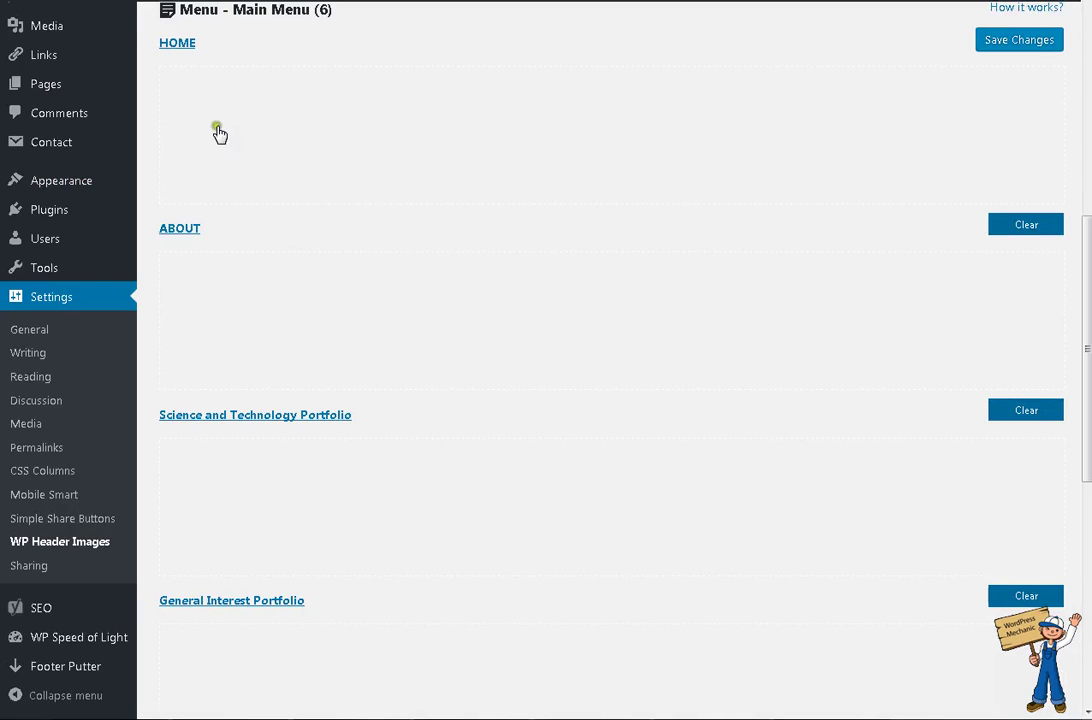
click(281, 142)
scroll(614, 360, up, 6)
scroll(1025, 151, down, 1)
scroll(1061, 370, up, 1)
scroll(821, 544, down, 5)
scroll(493, 208, down, 5)
scroll(493, 208, up, 5)
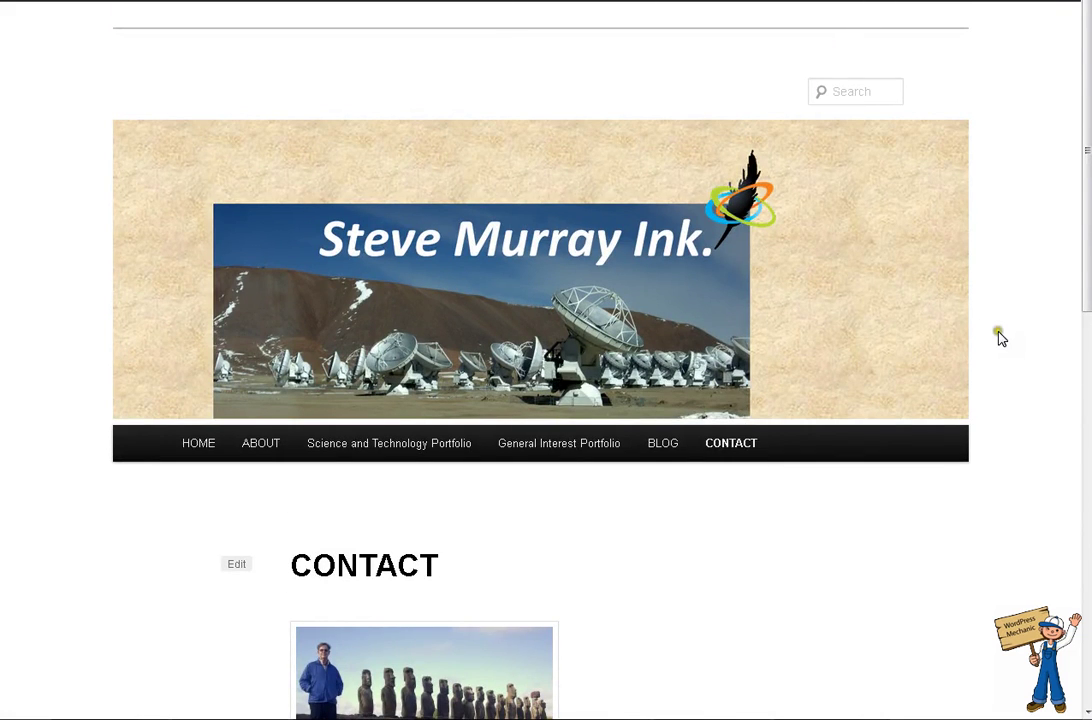
Step: Inspect the site's CONTACT page, from the header image and navigation menu down to the contact form
scroll(1002, 332, down, 3)
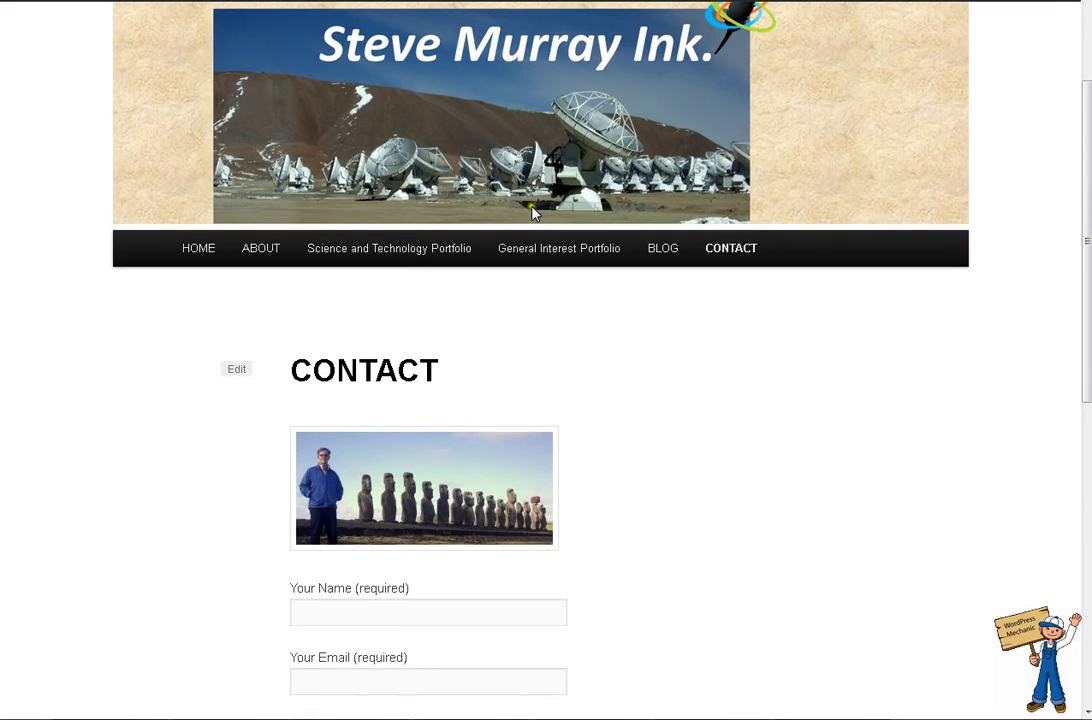
scroll(773, 468, down, 5)
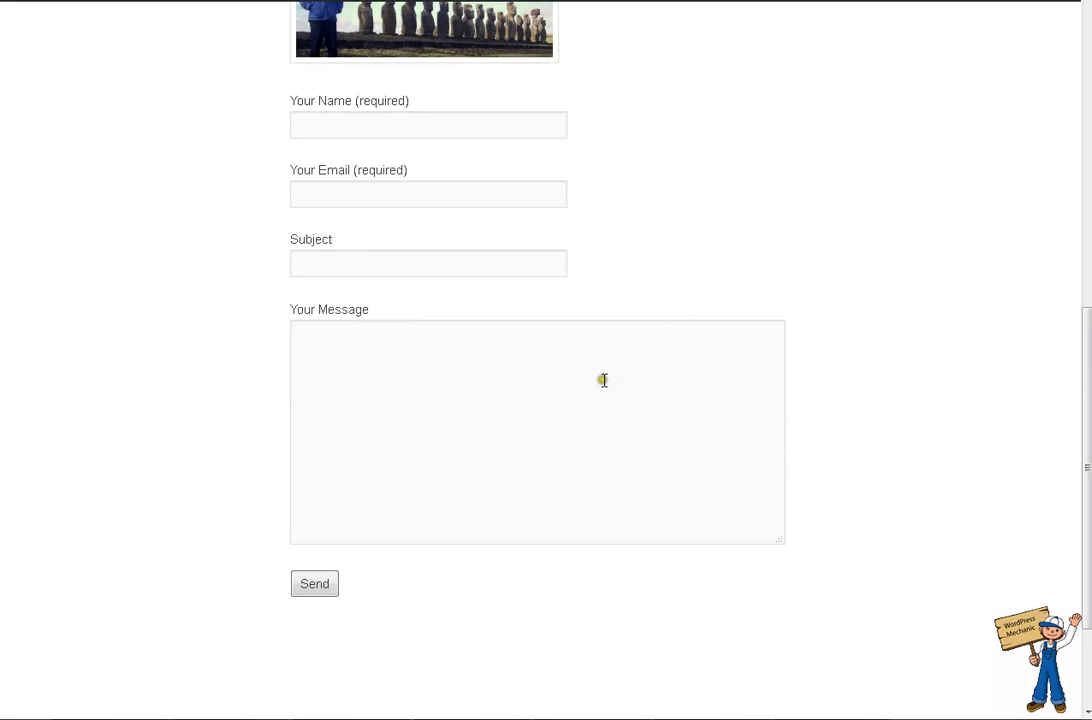
click(525, 274)
scroll(672, 486, up, 5)
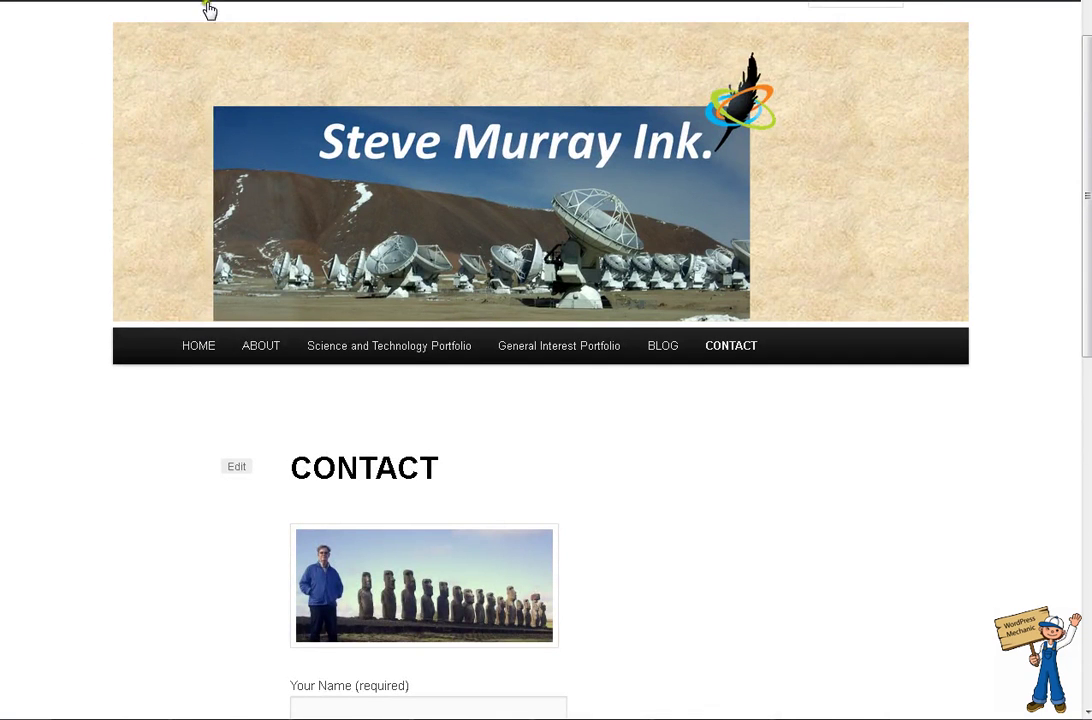